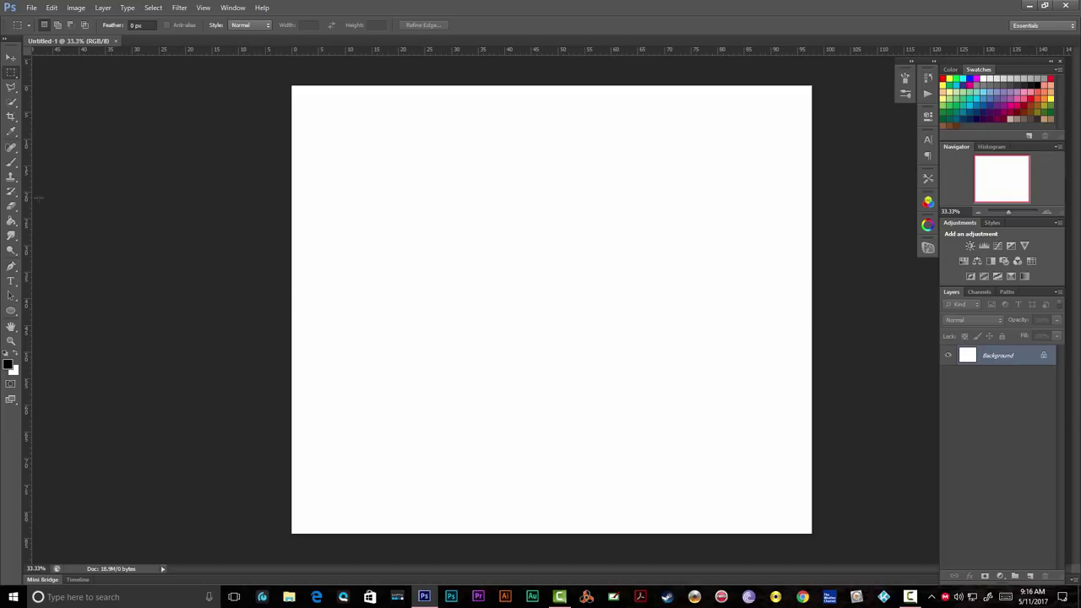
Confirm in the View menu that rulers are already on, leaving settings unchanged.
click(209, 11)
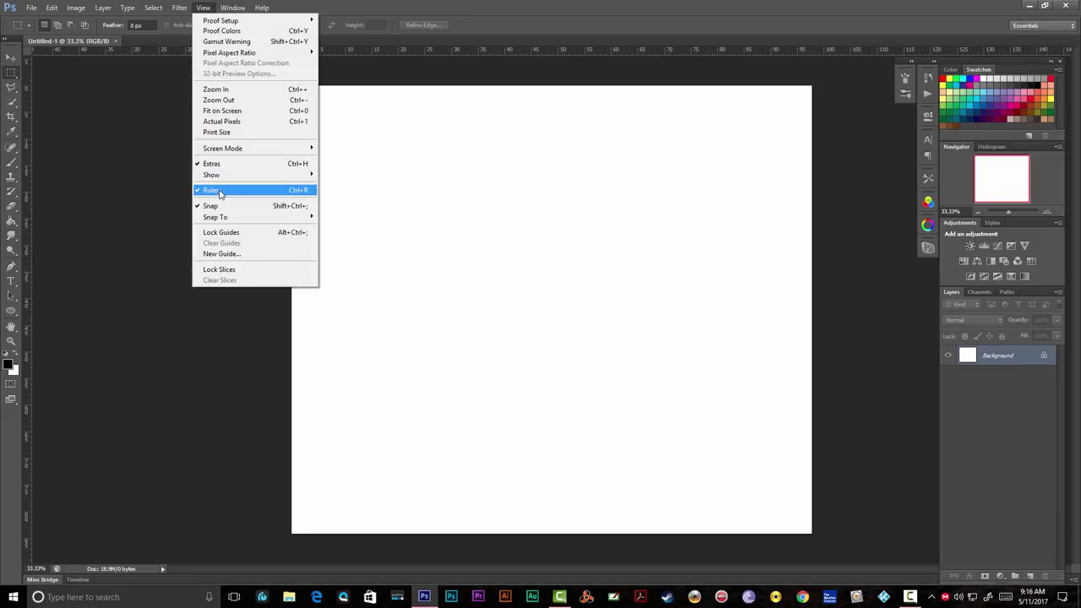
click(398, 6)
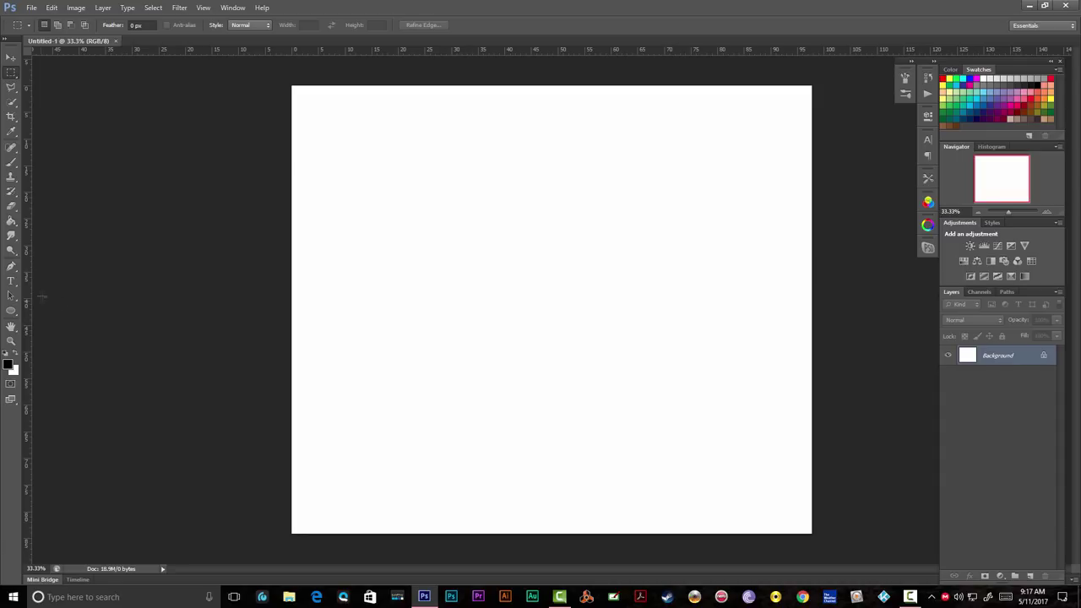
click(11, 162)
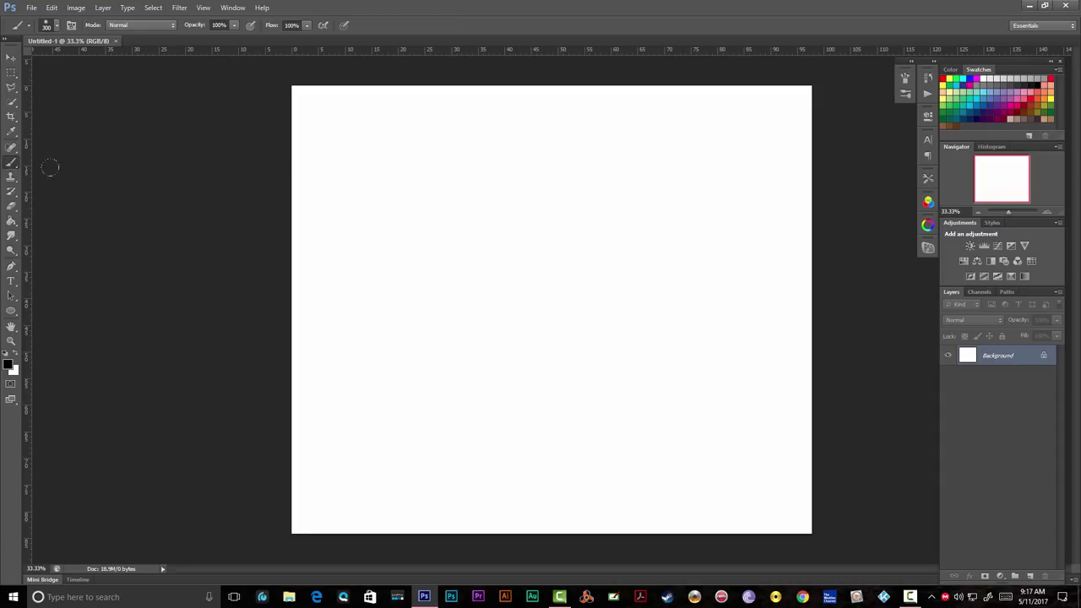
key(bracketleft)
key(bracketleft)
key(bracketleft)
key(bracketleft)
key(bracketleft)
key(bracketleft)
key(bracketleft)
key(bracketleft)
key(bracketleft)
key(bracketleft)
key(bracketleft)
key(bracketleft)
drag(452, 185, 549, 150)
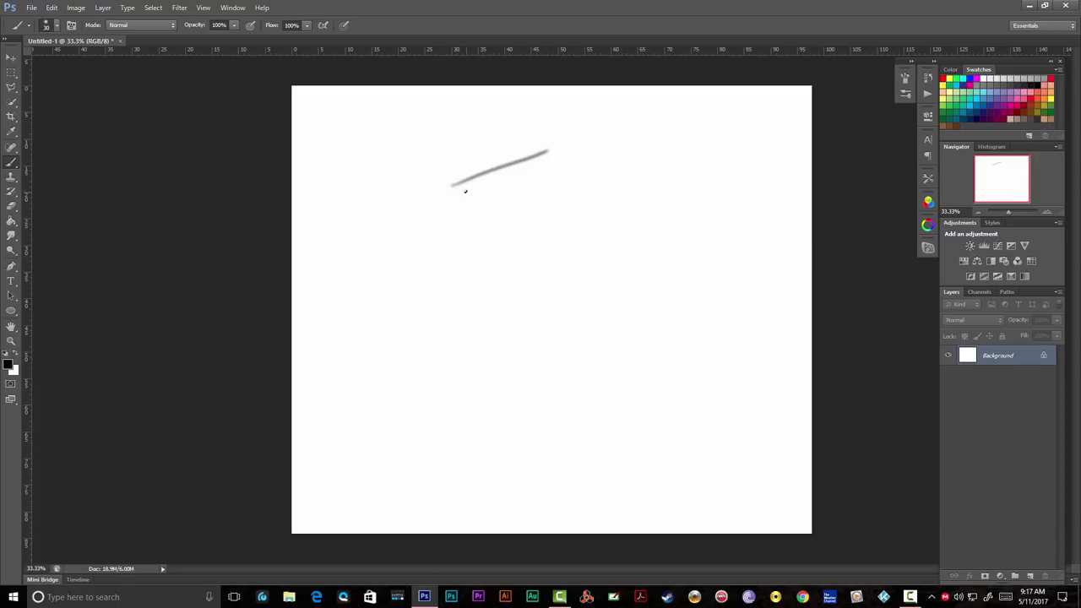
drag(453, 184, 451, 309)
mouse_move(545, 154)
mouse_down()
mouse_move(542, 304)
mouse_move(649, 201)
mouse_move(641, 335)
mouse_up()
mouse_move(454, 296)
mouse_down()
mouse_move(450, 354)
mouse_move(555, 354)
mouse_up()
mouse_move(538, 292)
mouse_down()
mouse_move(539, 342)
mouse_move(551, 359)
mouse_move(621, 348)
mouse_move(648, 341)
mouse_up()
key(ctrl+alt+z)
key(ctrl+alt+z)
key(ctrl+alt+z)
key(ctrl+alt+z)
key(ctrl+alt+z)
key(ctrl+alt+z)
key(ctrl+alt+z)
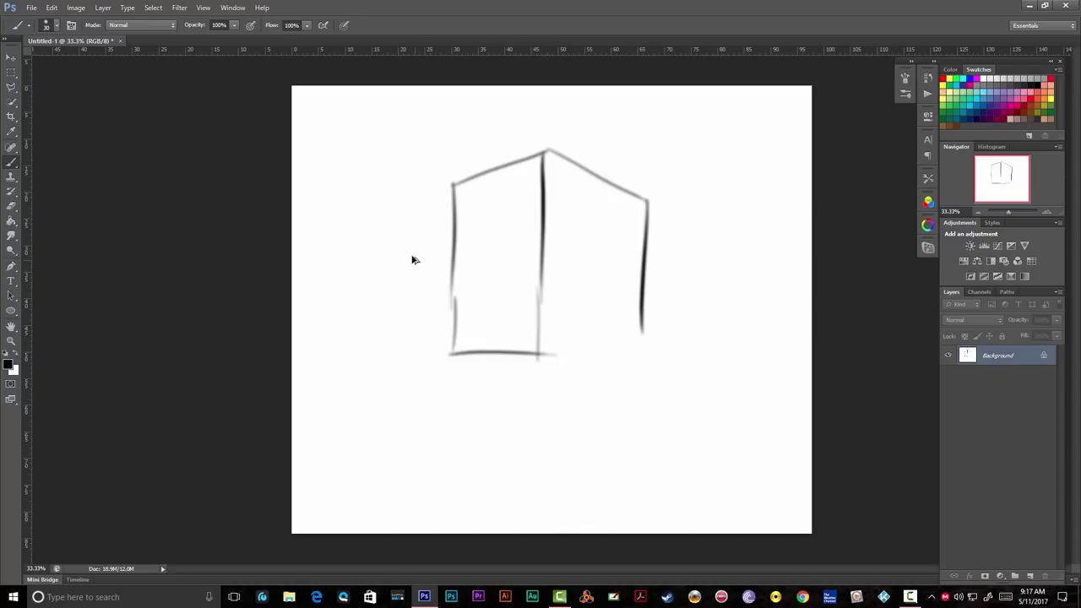
key(ctrl+alt+z)
key(ctrl+alt+z)
key(ctrl+alt+z)
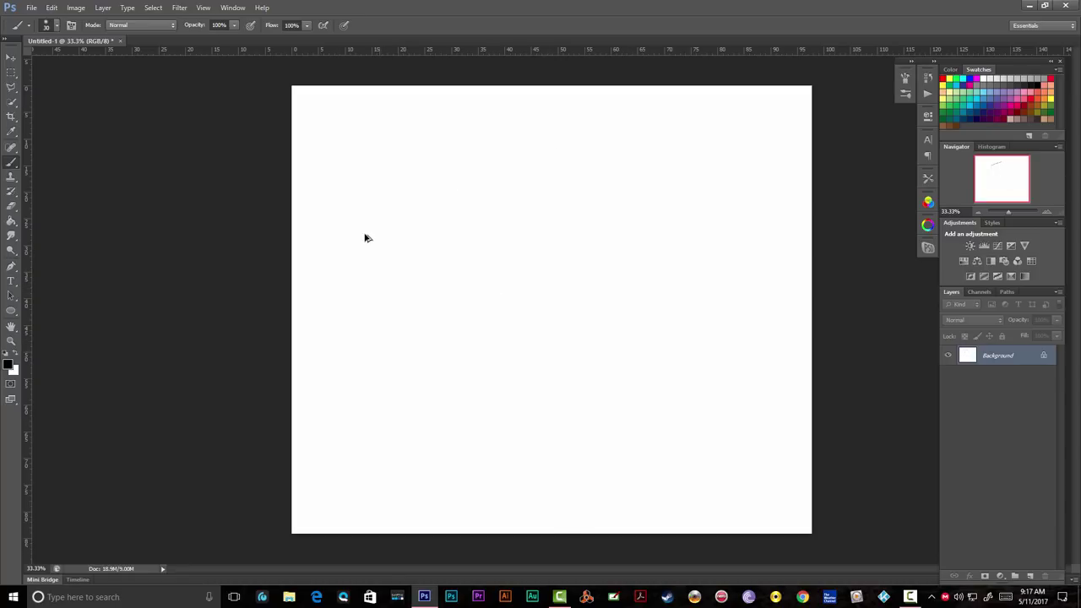
Set the brush to a 7 px round tip with 100% hardness.
click(51, 26)
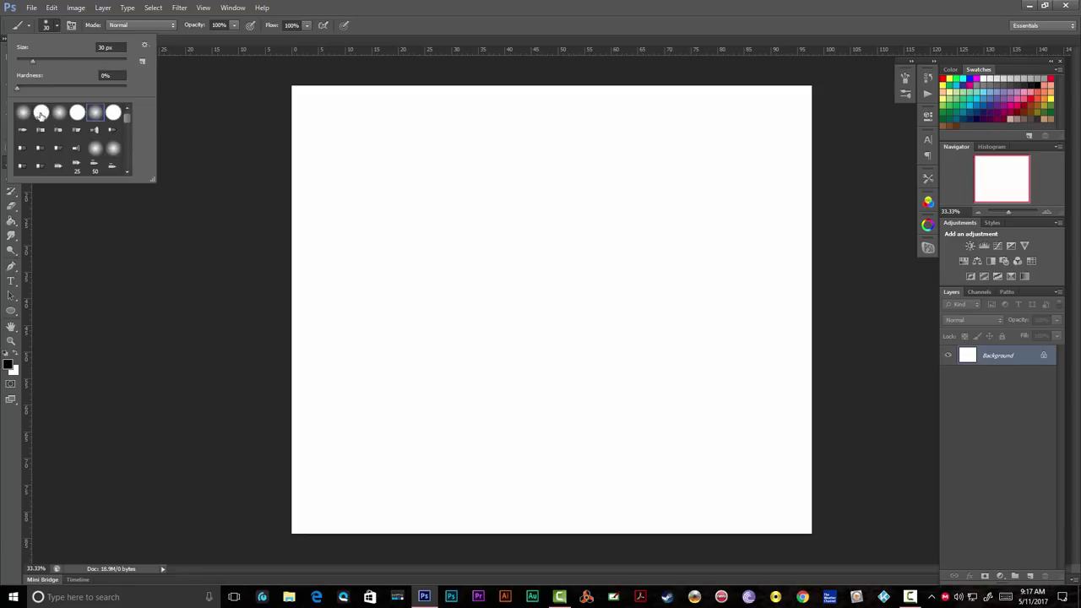
drag(41, 60, 30, 59)
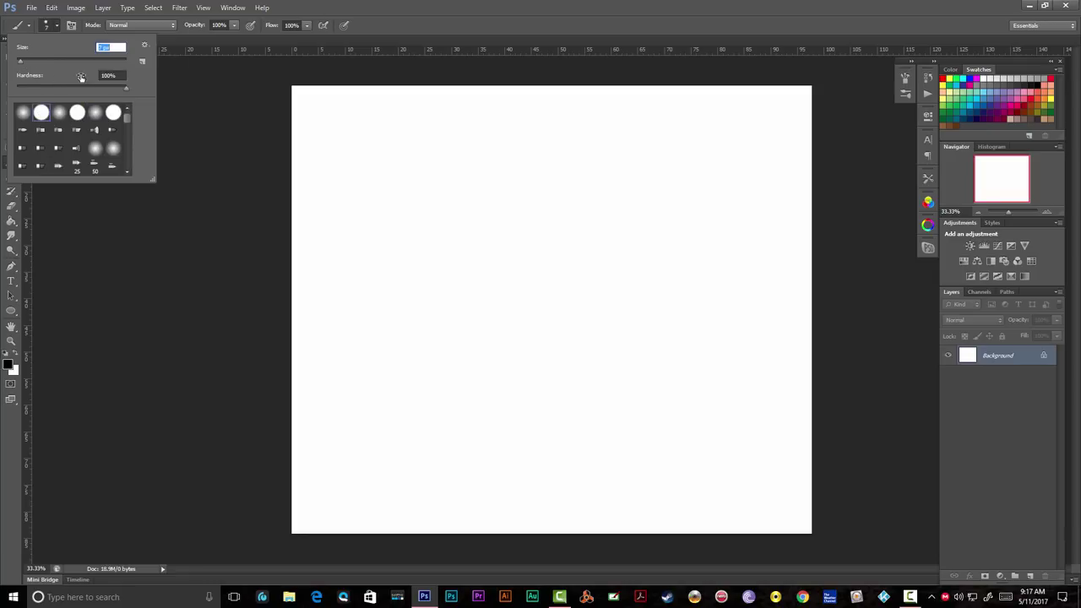
click(301, 54)
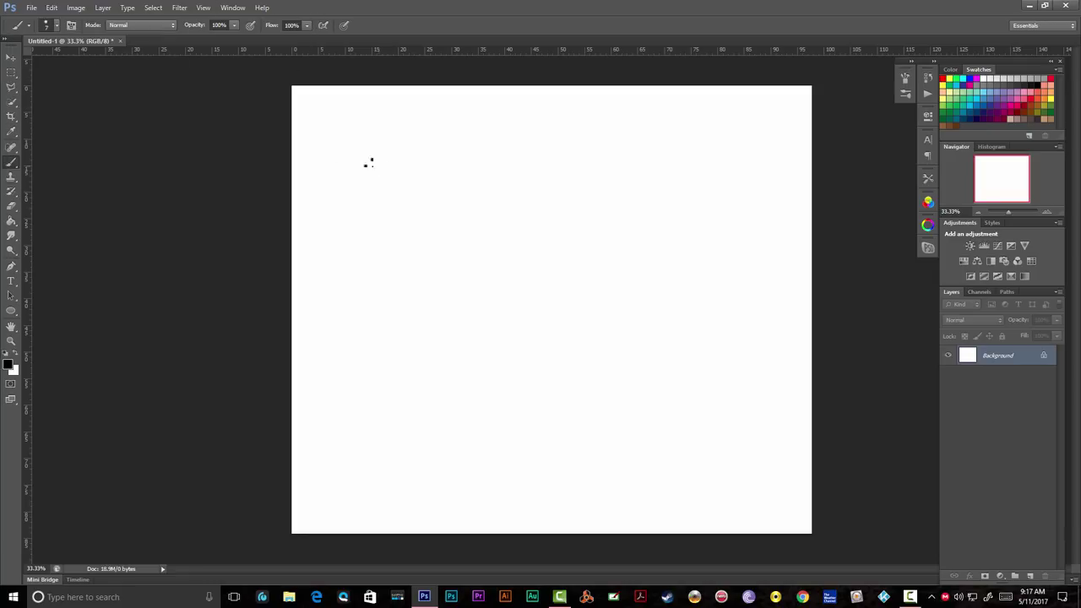
Drag a horizontal guide from the top ruler across the lower canvas, about 64.82 cm.
double_click(448, 49)
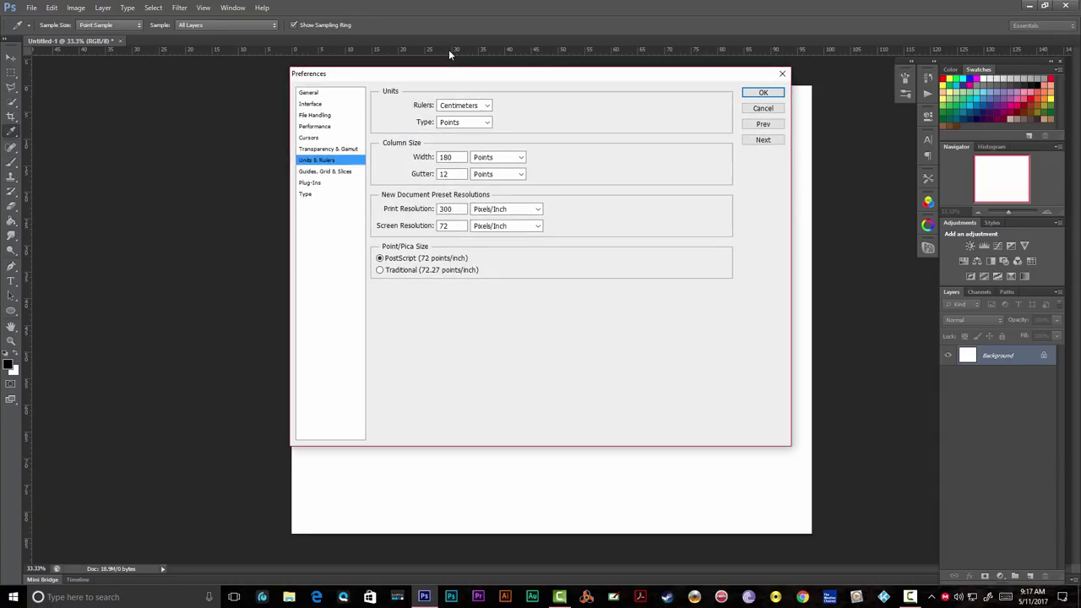
click(766, 109)
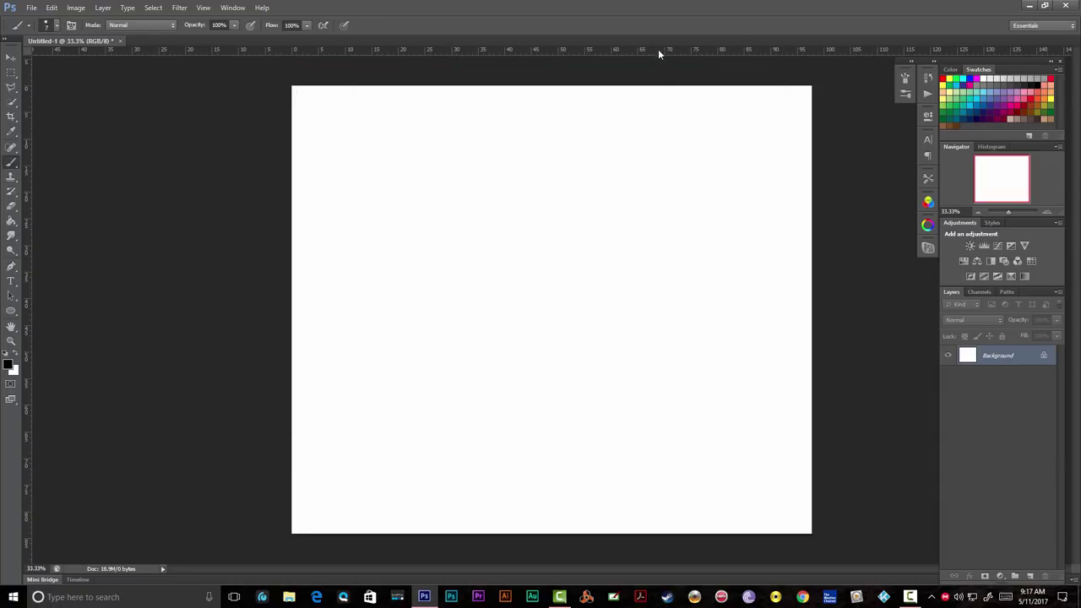
drag(658, 49, 670, 431)
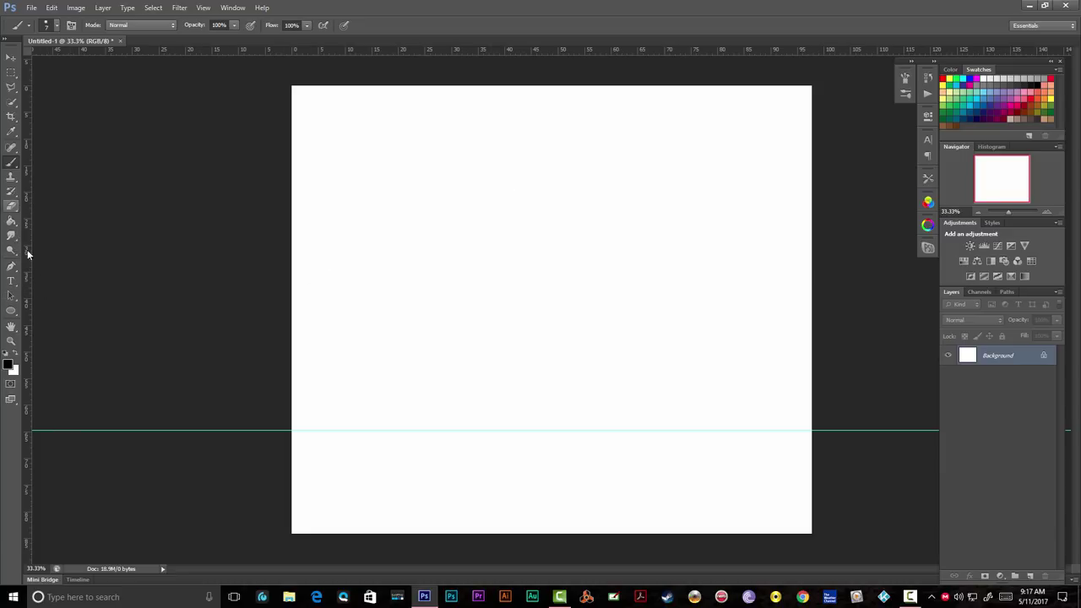
Switch to the Line Tool and add a vertical guide left of the canvas.
click(11, 310)
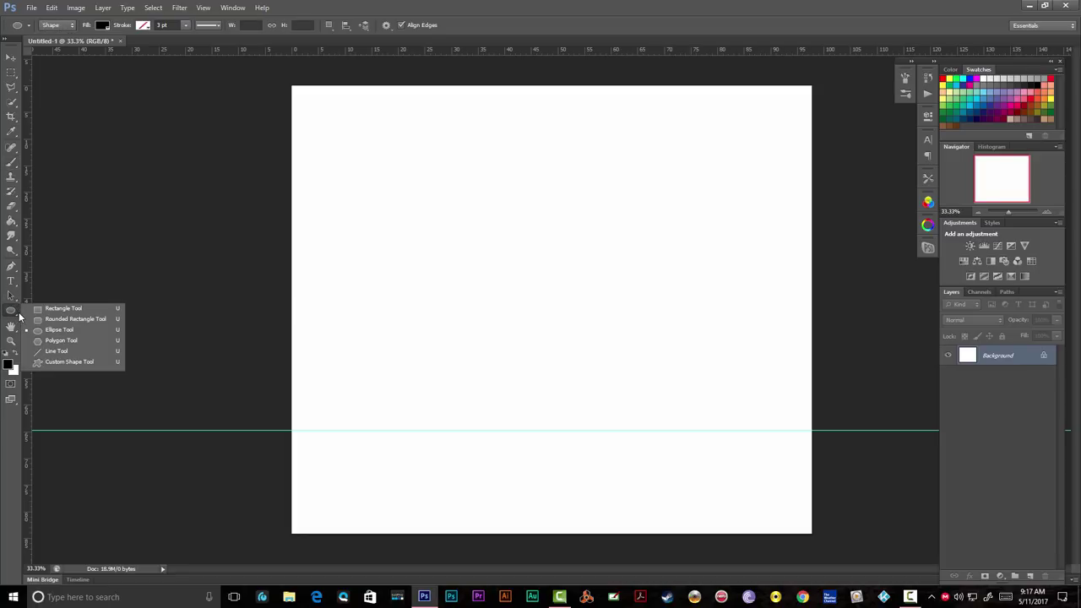
click(57, 352)
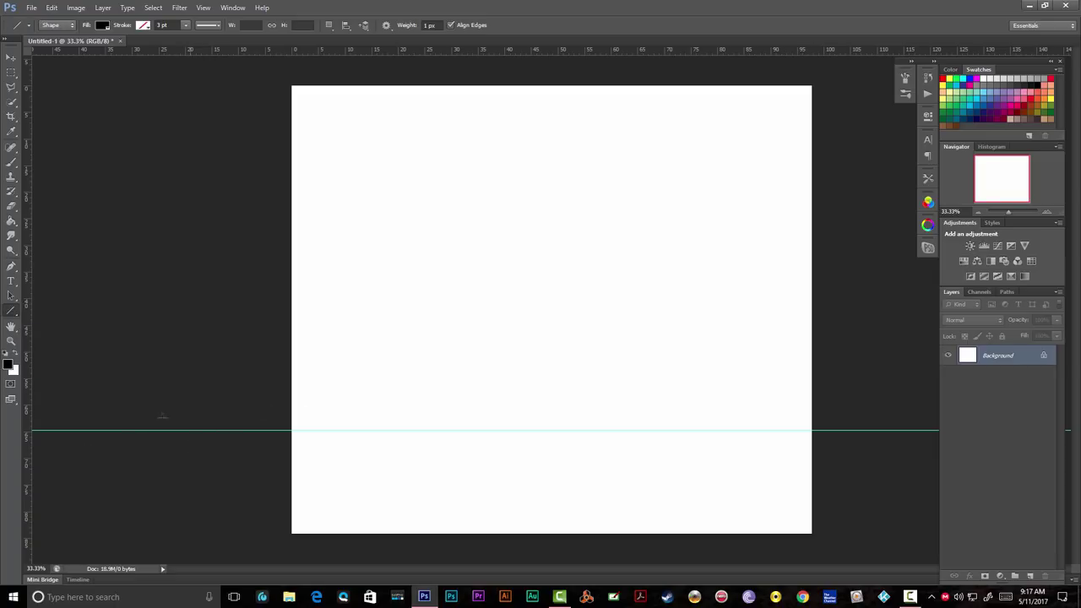
key(i)
double_click(27, 435)
click(762, 109)
drag(26, 398, 57, 399)
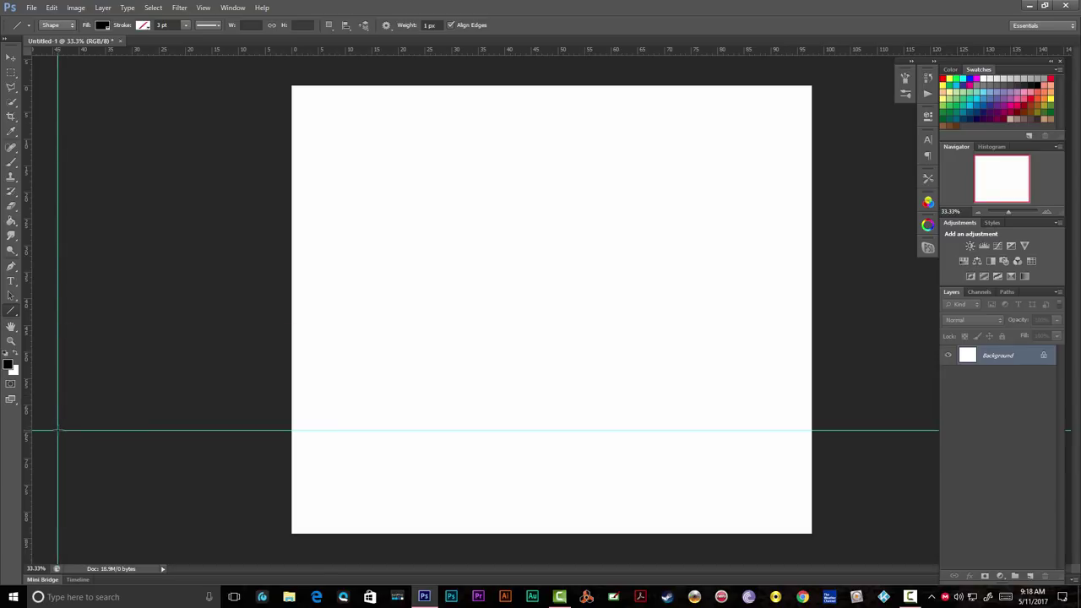
Draw four perspective lines (Shape 1–4) fanning rightward from the guide crossing.
drag(59, 430, 818, 84)
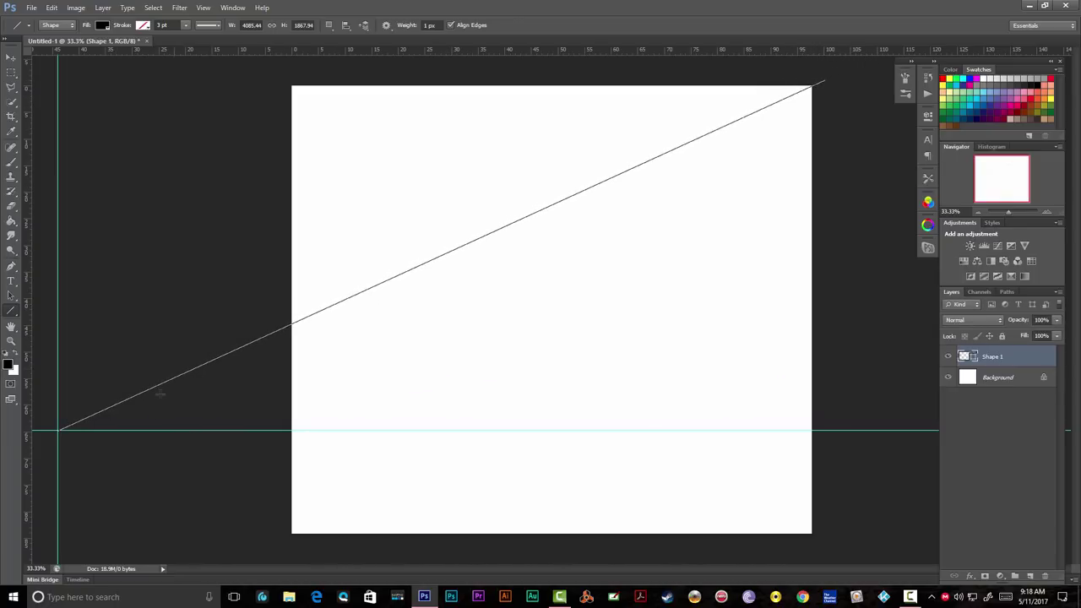
drag(59, 429, 852, 170)
drag(60, 429, 852, 279)
drag(63, 430, 858, 367)
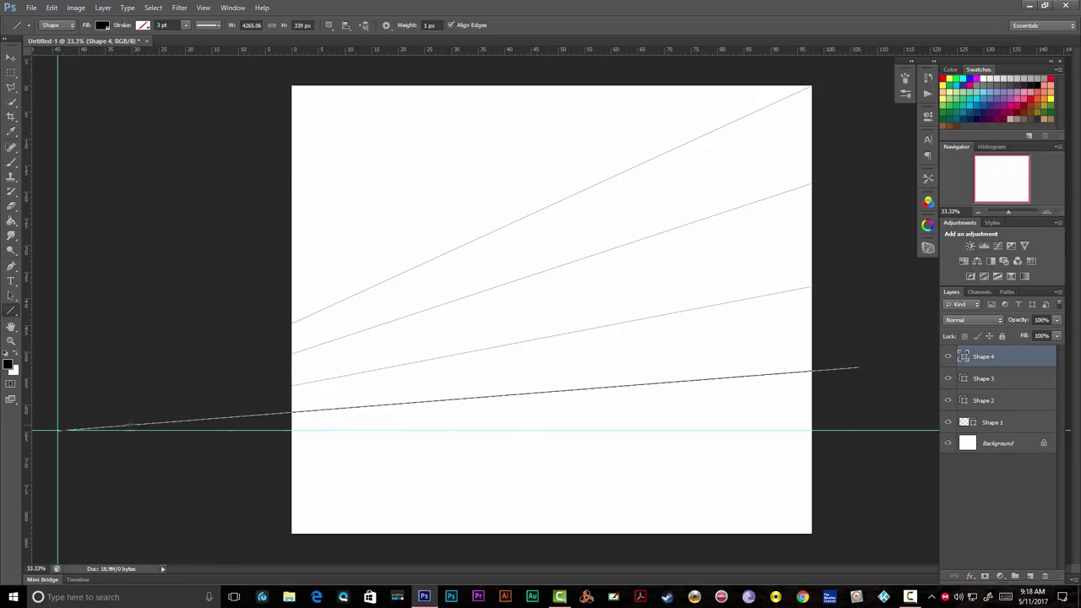
Zoom out and add a vertical guide right of the canvas for the second vanishing point.
key(z)
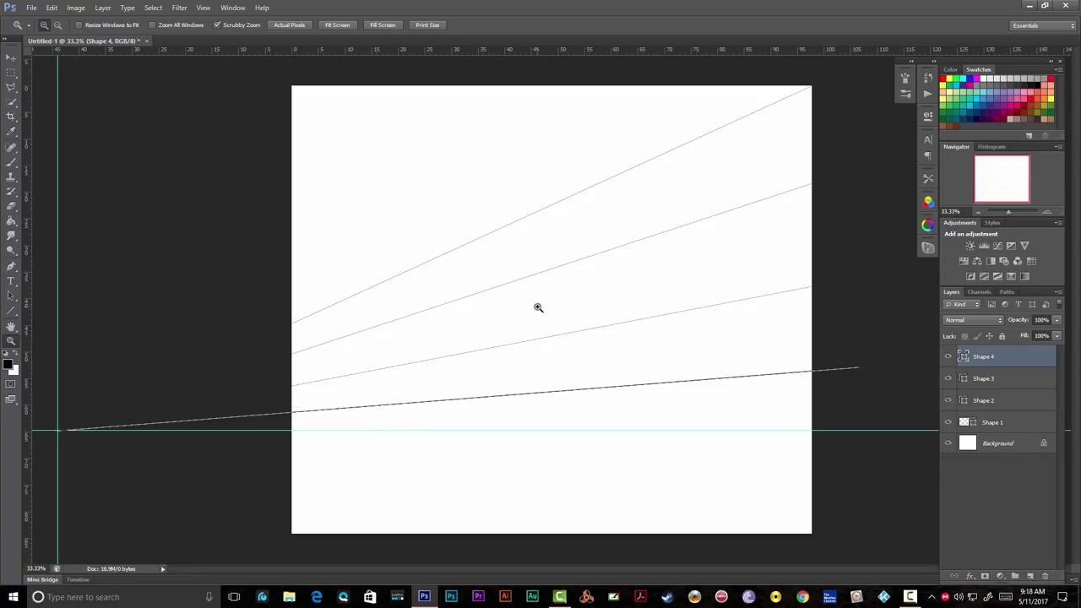
key(alt)
alt+click(604, 293)
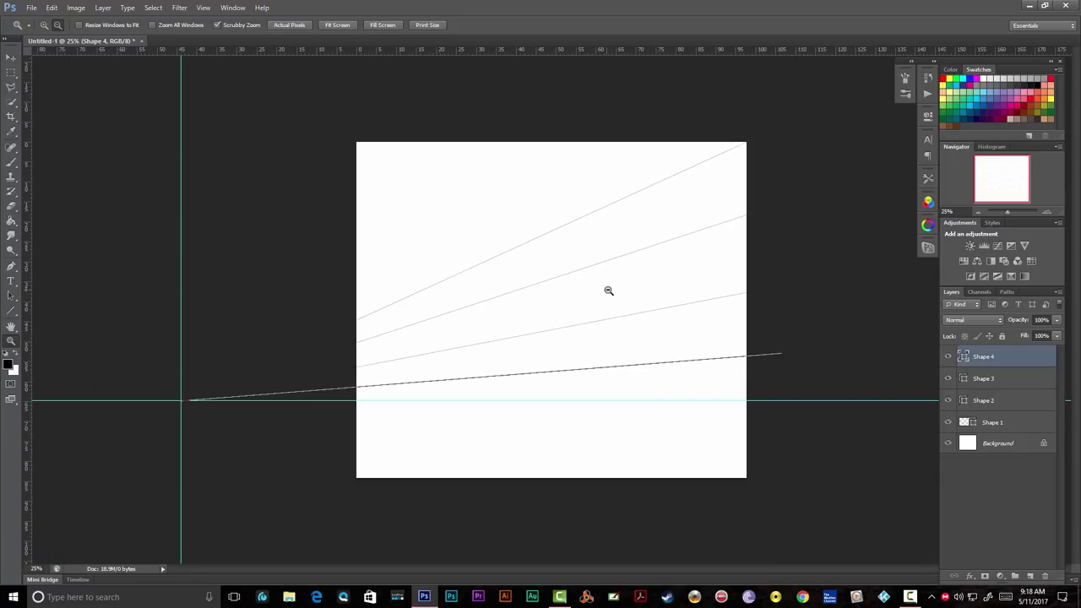
alt+click(609, 293)
drag(28, 329, 934, 269)
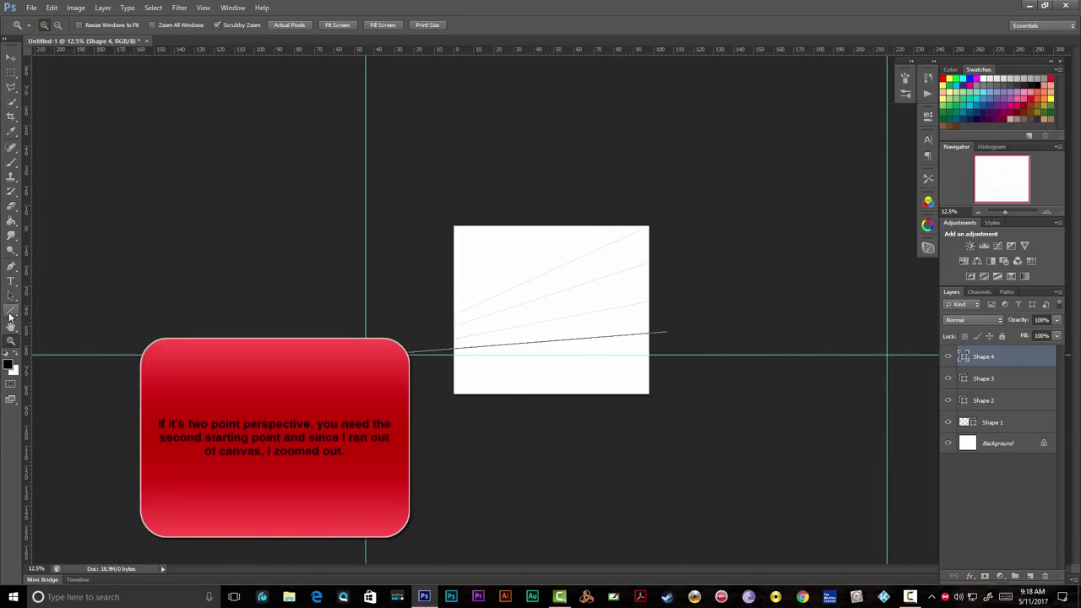
Draw four Line tool lines (Shape 5–8) leftward from the right vanishing point.
click(12, 312)
click(13, 314)
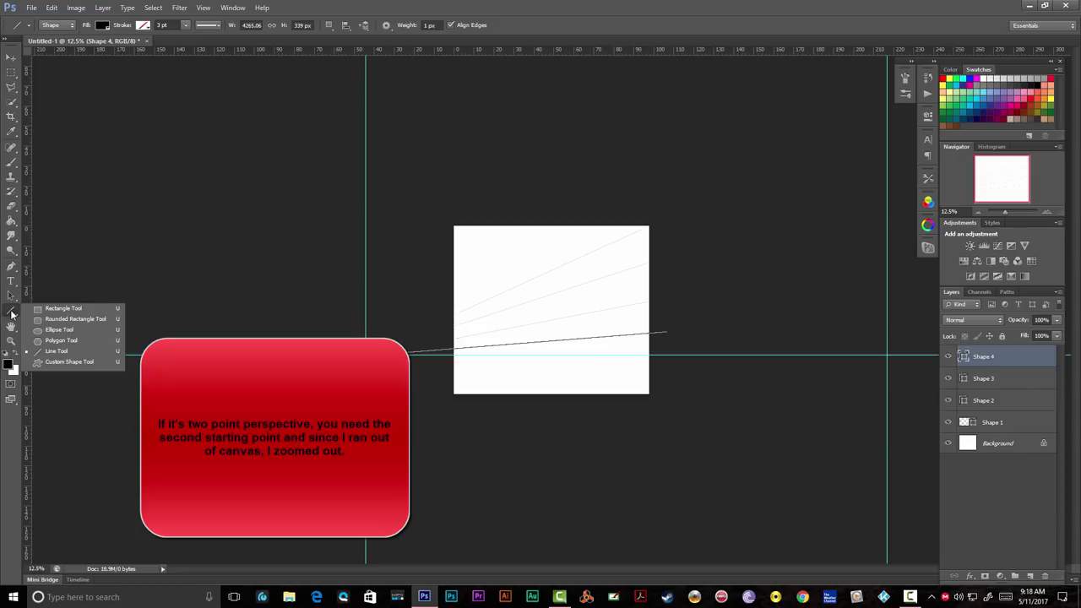
click(73, 350)
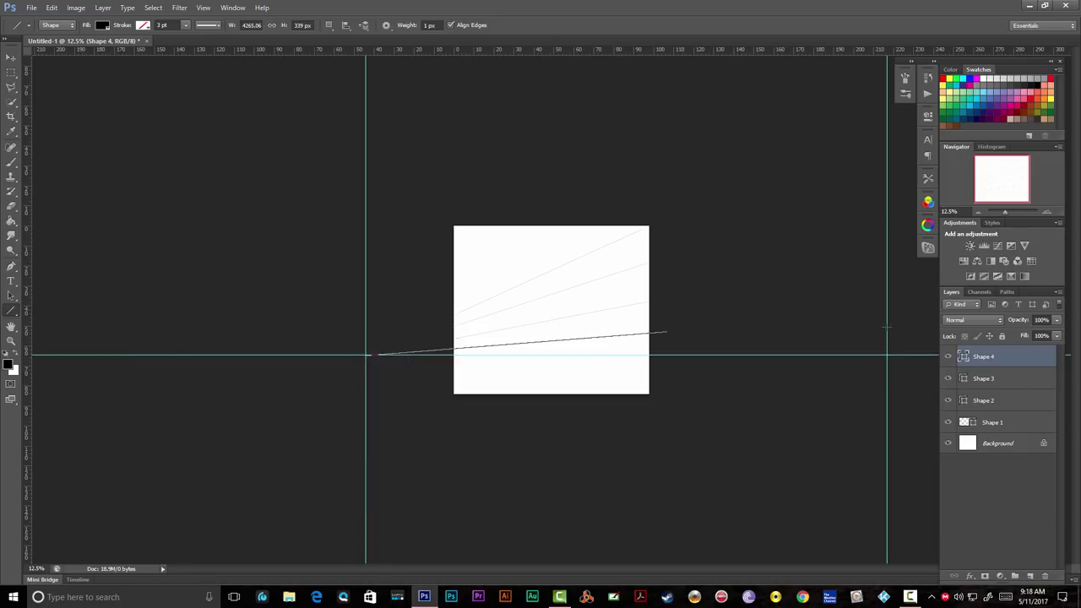
drag(885, 354, 321, 295)
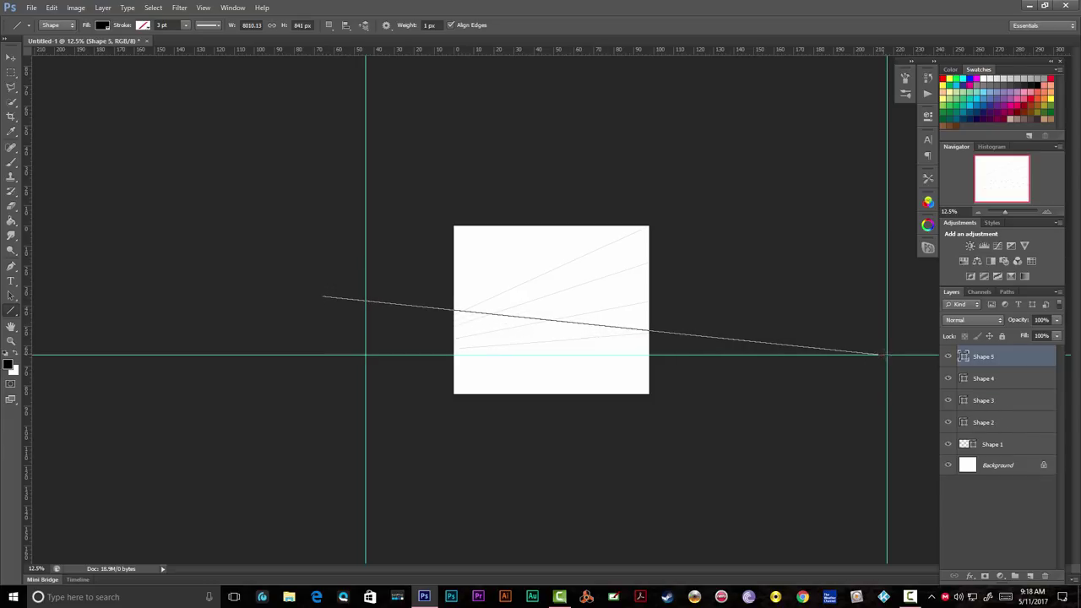
drag(885, 355, 309, 253)
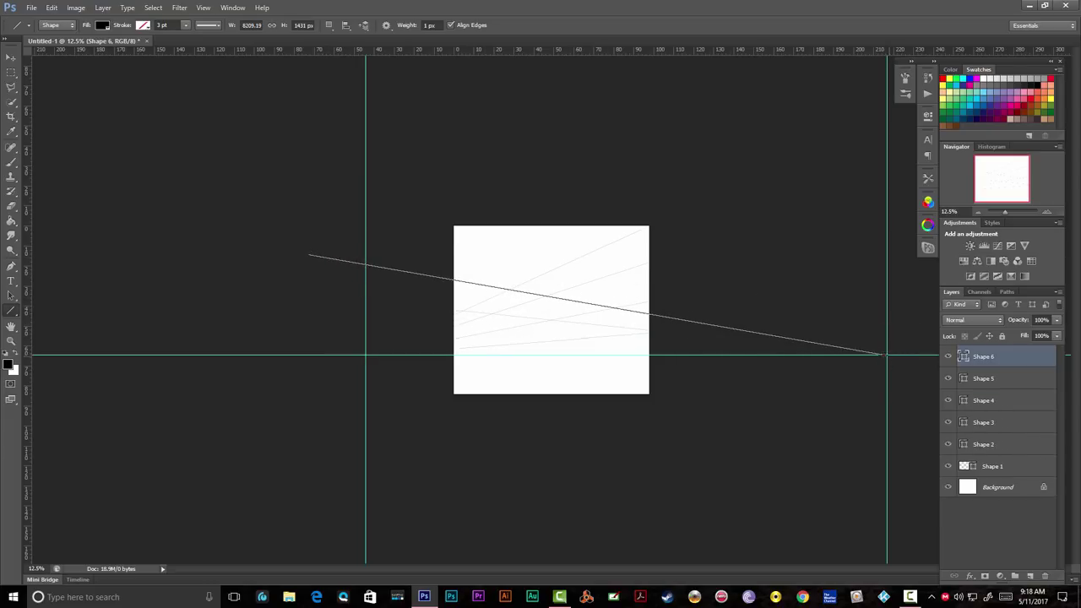
drag(883, 356, 297, 203)
drag(885, 355, 308, 158)
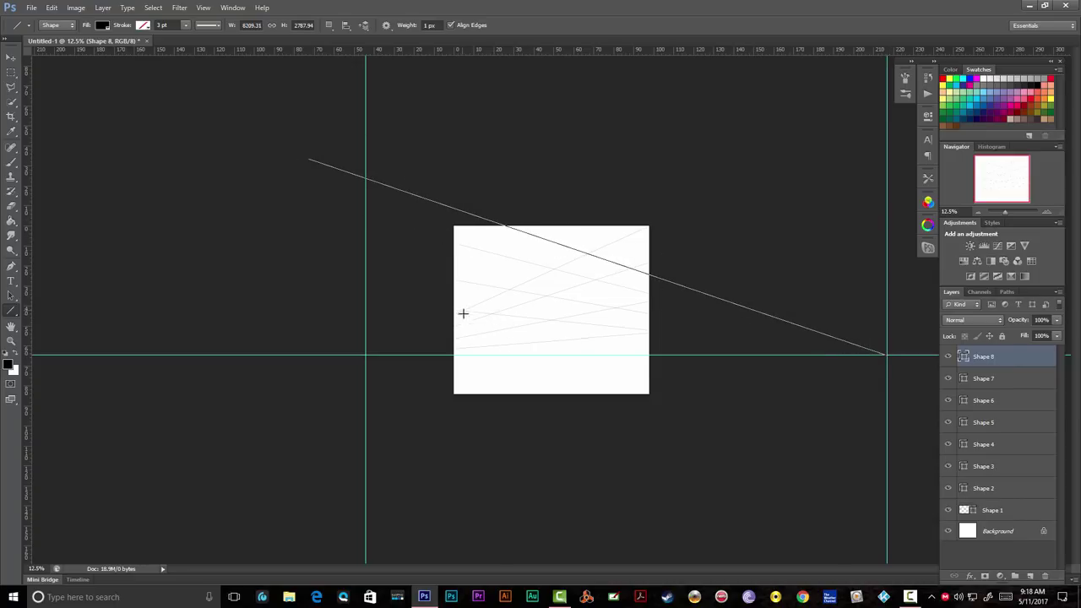
key(b)
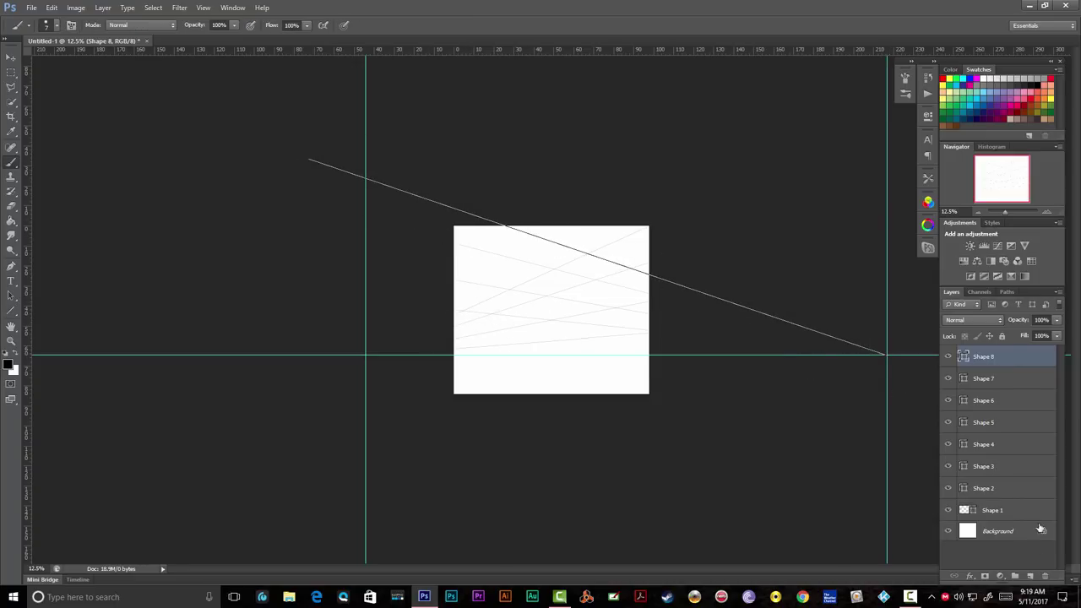
On a new Layer 1, brush the box's front and right vertical edges down to the horizon.
click(1030, 576)
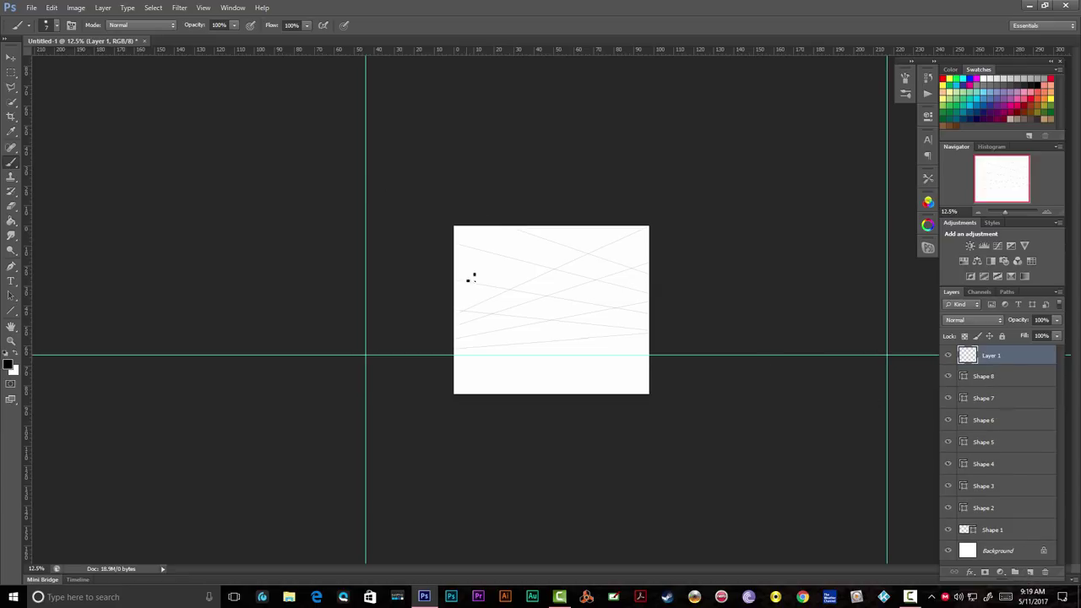
key(z)
click(533, 299)
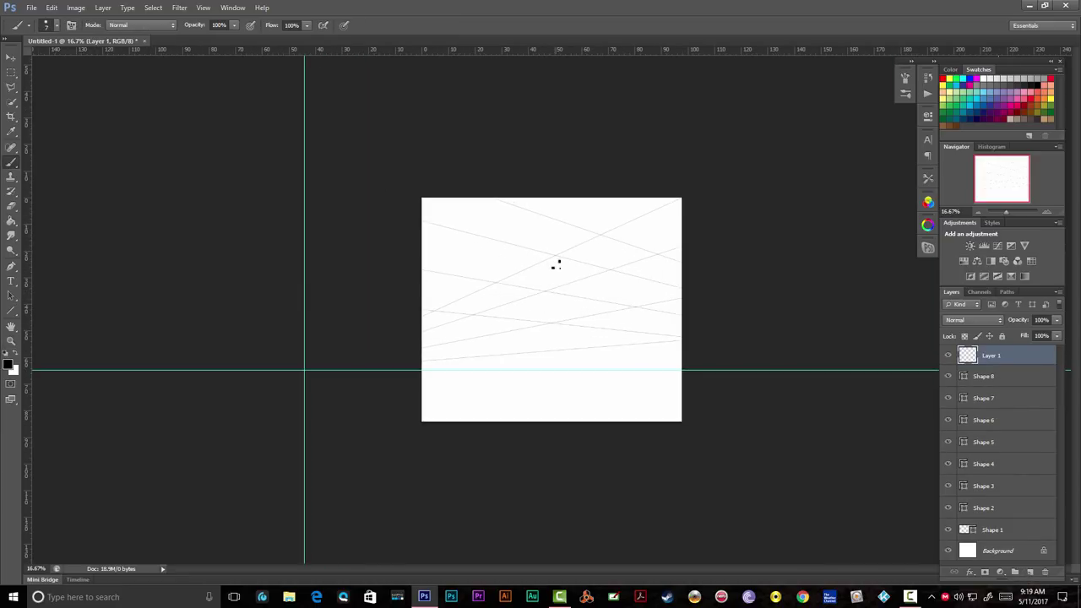
drag(556, 257, 556, 368)
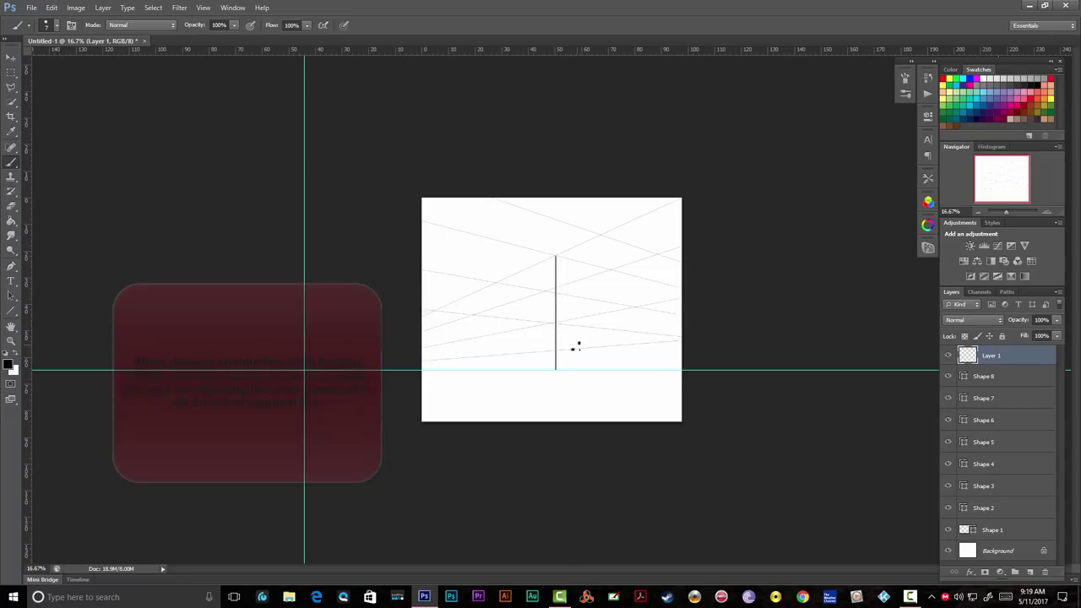
shift+click(634, 278)
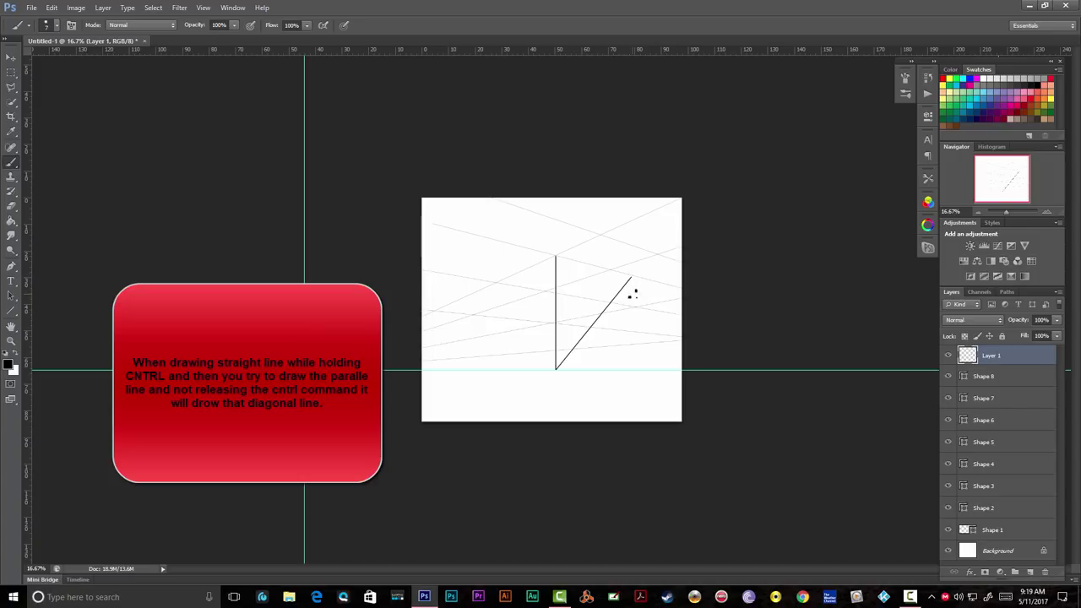
key(ctrl+z)
drag(626, 276, 626, 368)
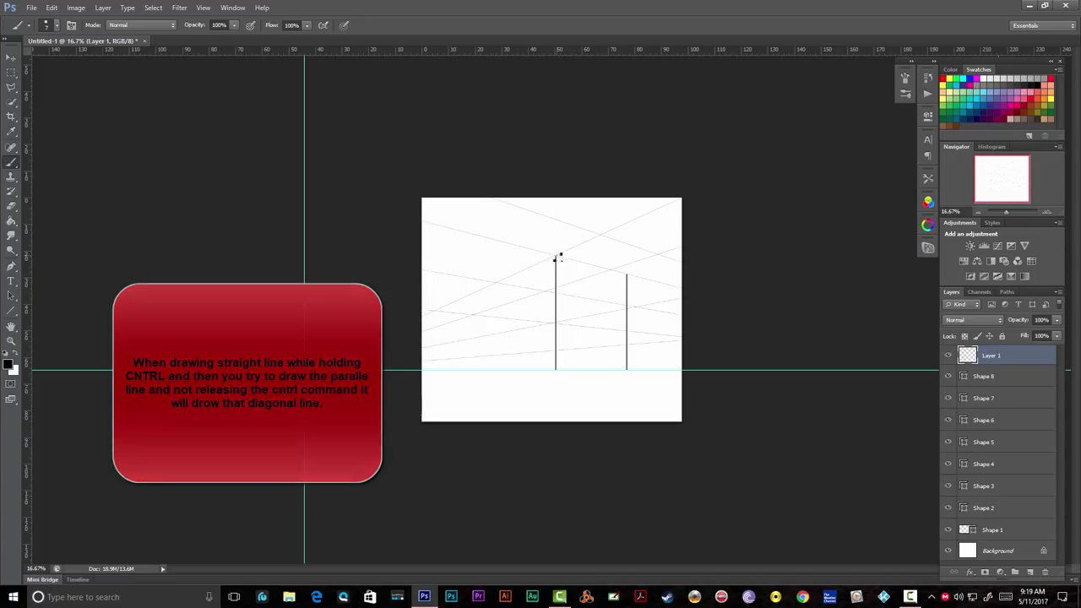
Paint the two slanted top edges and the left vertical edge, completing the box outline.
click(627, 274)
shift+click(556, 255)
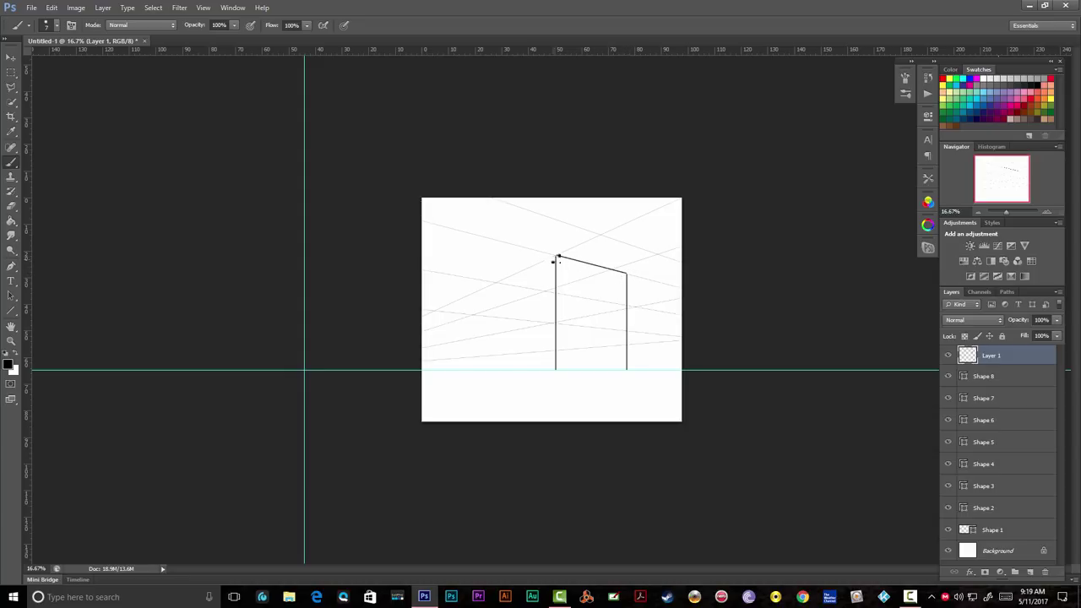
shift+click(498, 283)
key(ctrl+z)
shift+click(498, 283)
drag(497, 284, 497, 369)
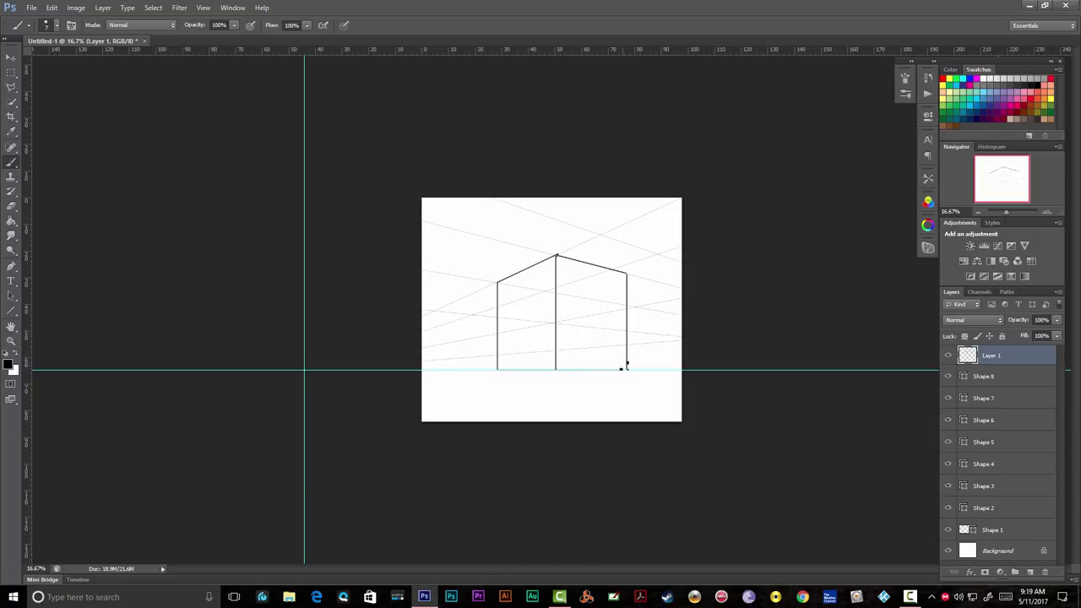
drag(627, 364, 626, 369)
Move the horizontal guide up above the canvas with the Move tool.
key(v)
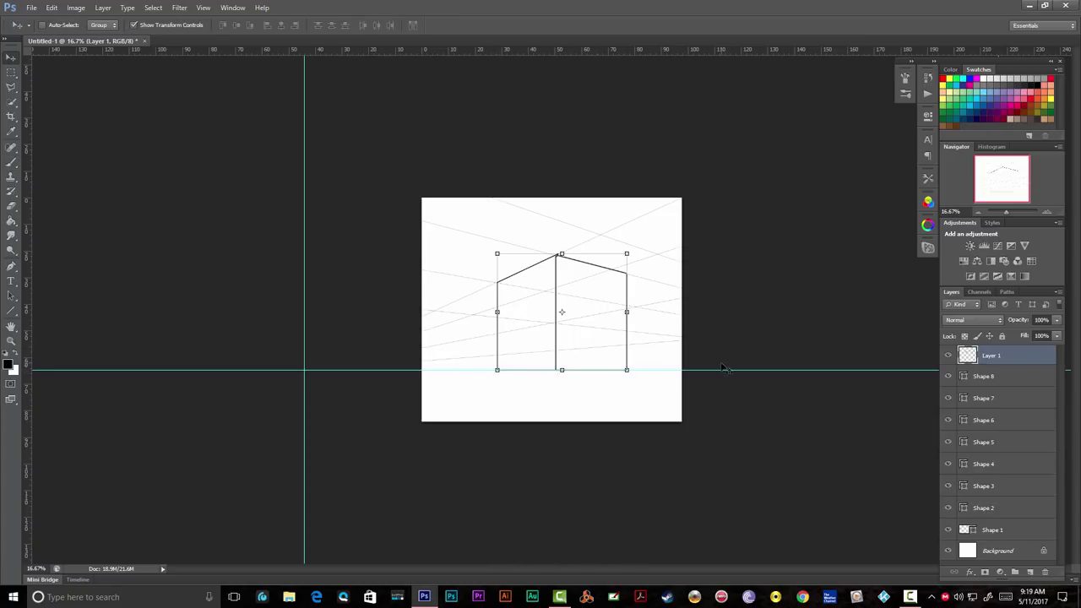
mouse_move(716, 369)
mouse_down()
mouse_move(717, 198)
mouse_move(675, 107)
mouse_up()
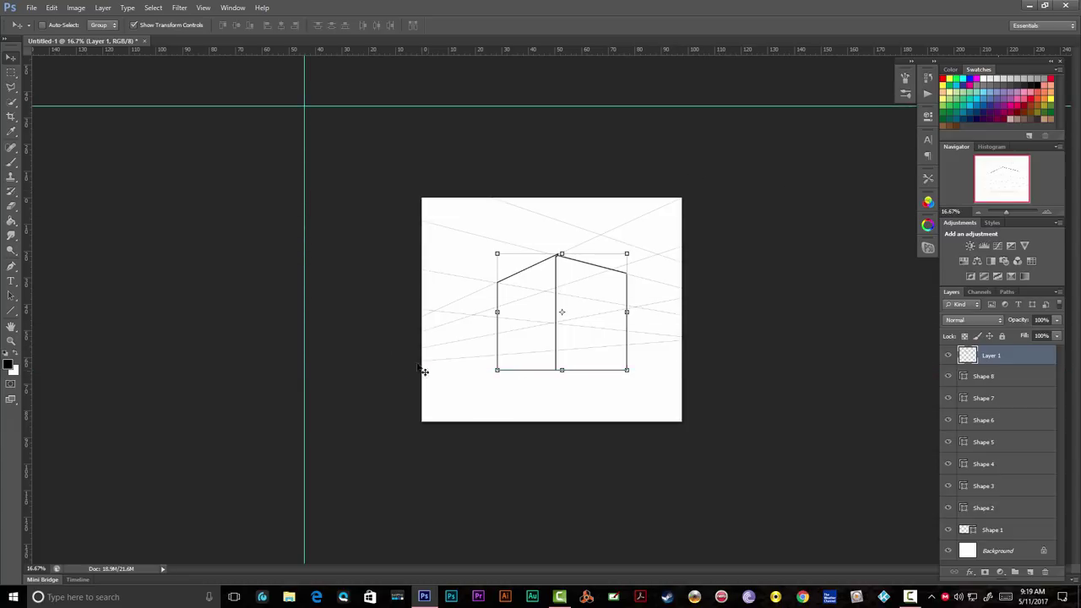
click(12, 74)
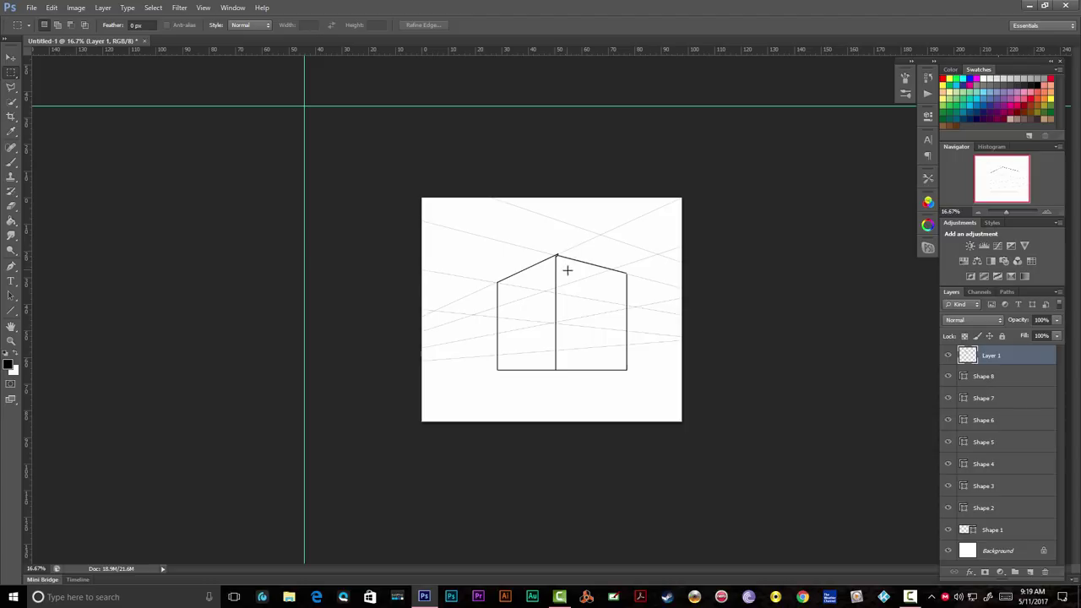
key(b)
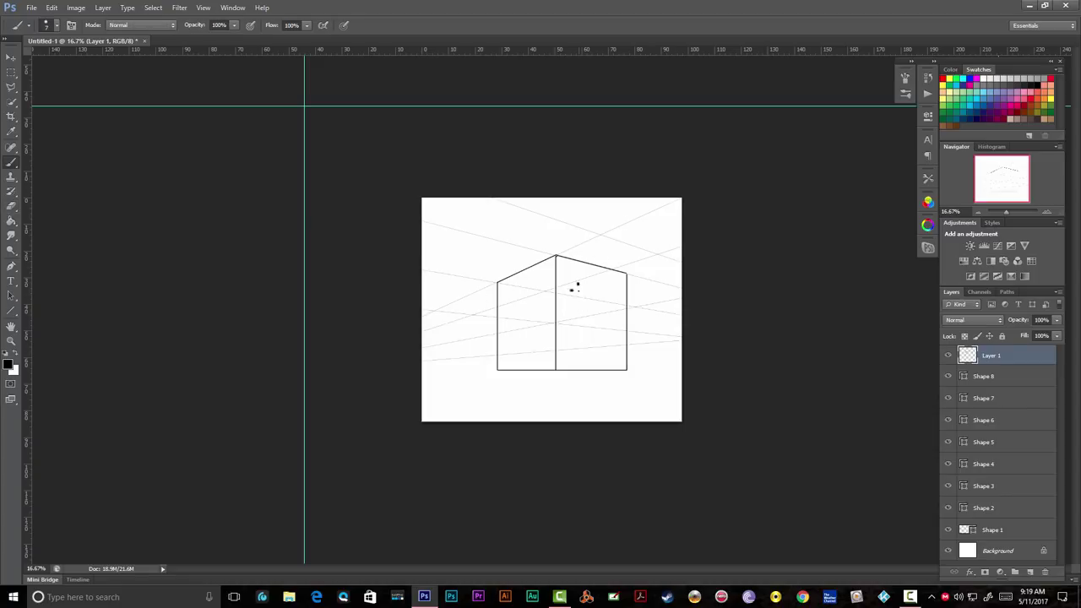
Enlarge the brush to 30 px and paint thick diagonal hatch strokes over the box's right face.
key(bracketright)
mouse_move(558, 271)
mouse_down()
mouse_move(565, 261)
mouse_move(561, 305)
mouse_up()
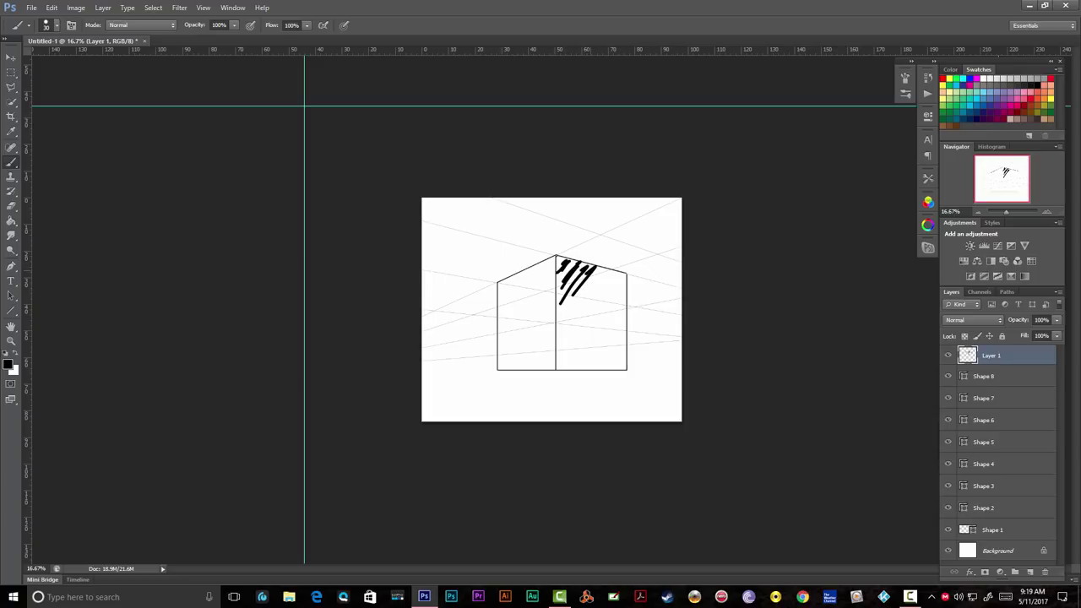
click(605, 279)
mouse_move(598, 272)
mouse_down()
mouse_move(562, 322)
mouse_move(563, 342)
mouse_up()
drag(612, 287, 563, 352)
drag(617, 294, 571, 363)
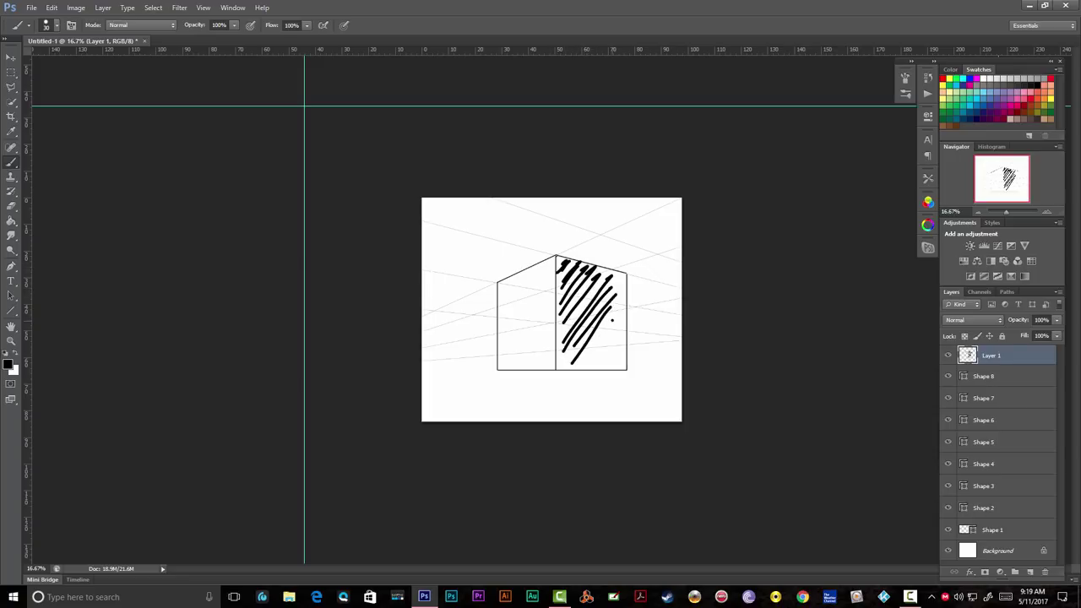
drag(612, 321, 581, 361)
mouse_move(609, 328)
mouse_down()
mouse_move(589, 354)
mouse_move(595, 367)
mouse_up()
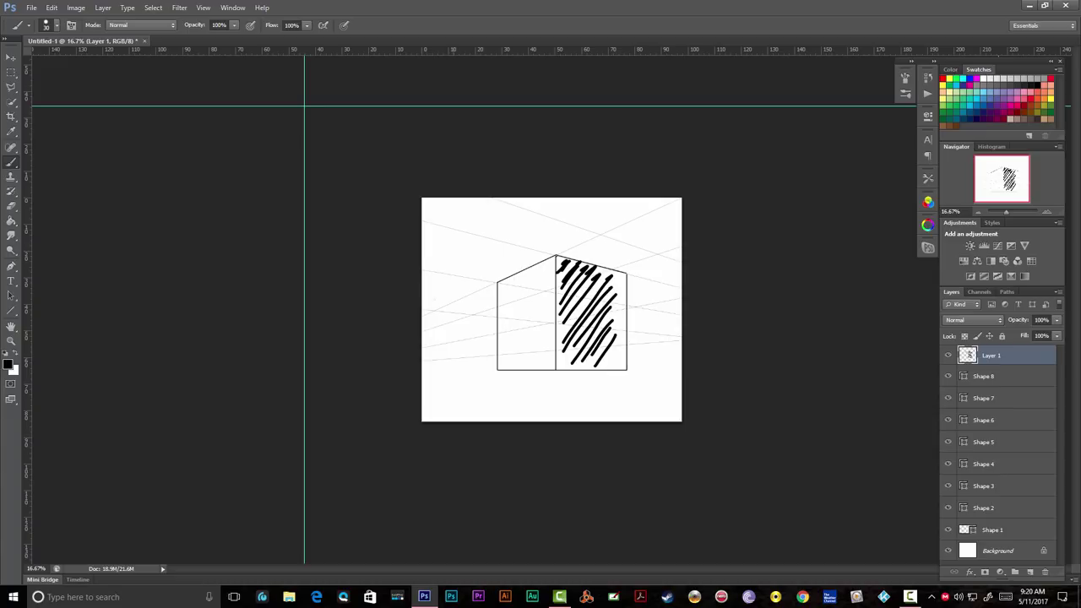